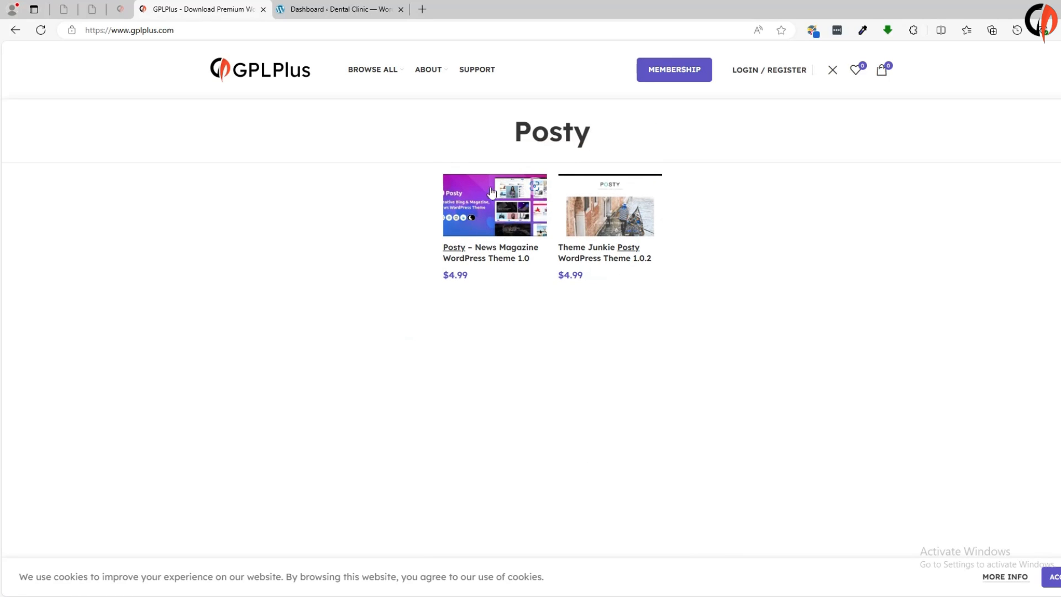
# - Open the Posty – News Magazine product page, and in File Explorer extract the CC-posty-v1.0 archive on the Desktop into a CC-posty-v1.0 folder
pyautogui.click(453, 203)
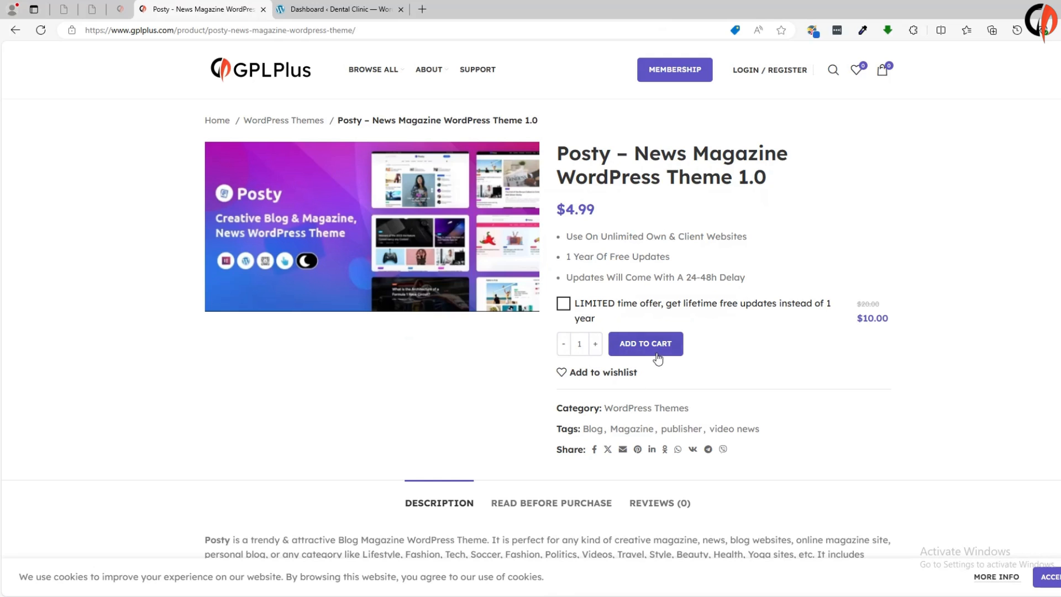
pyautogui.hotkey('alt', 'Tab')
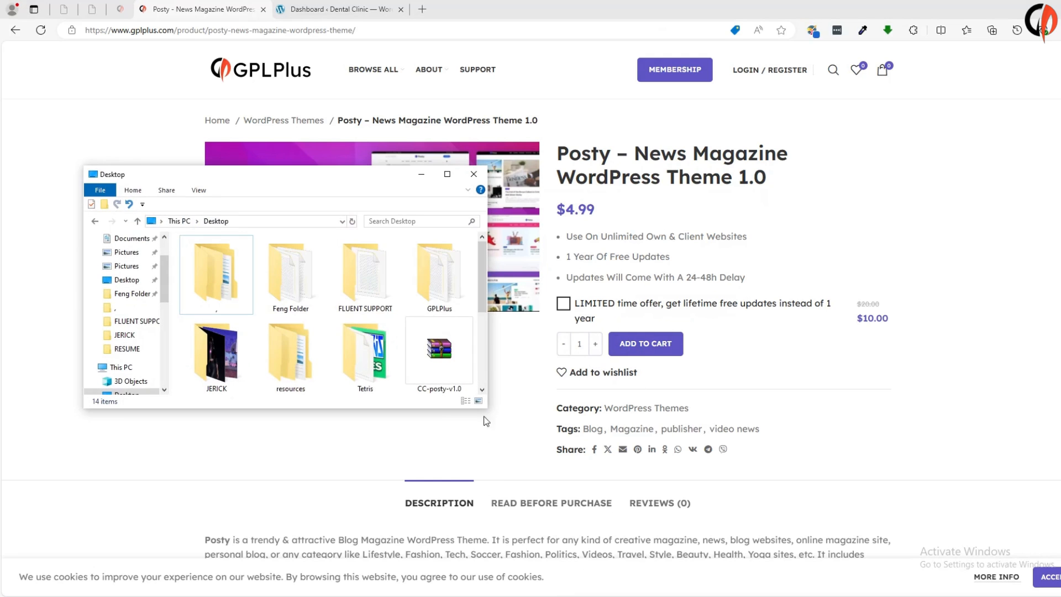
pyautogui.click(440, 354)
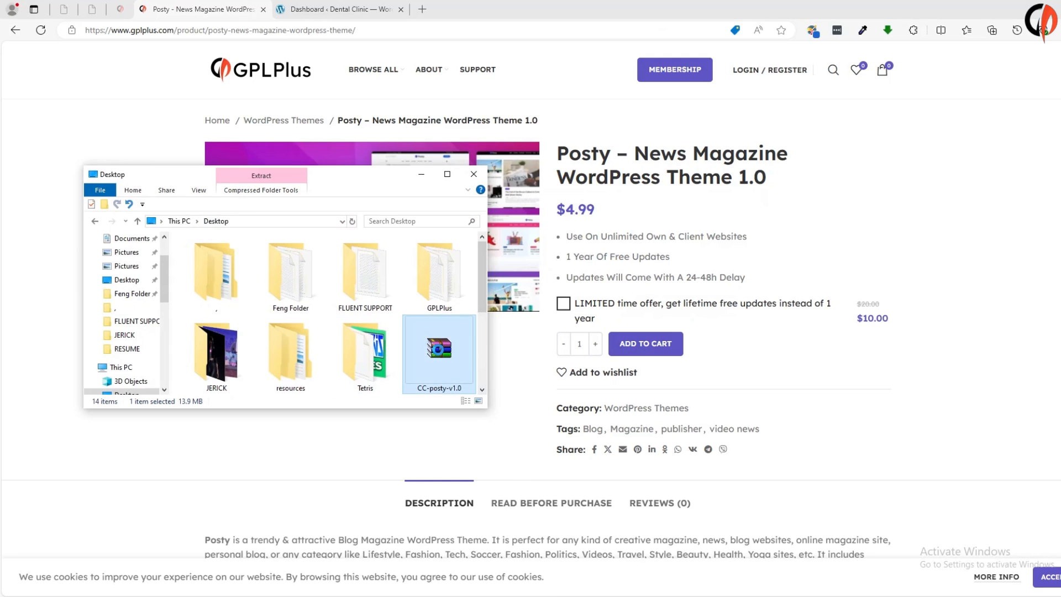
pyautogui.rightClick(439, 350)
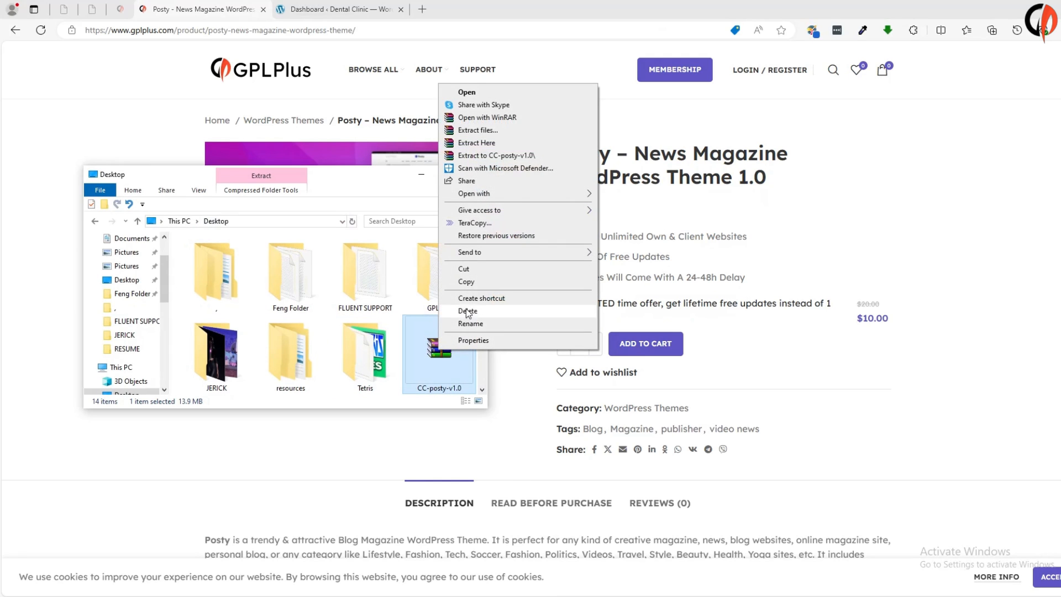
pyautogui.click(495, 129)
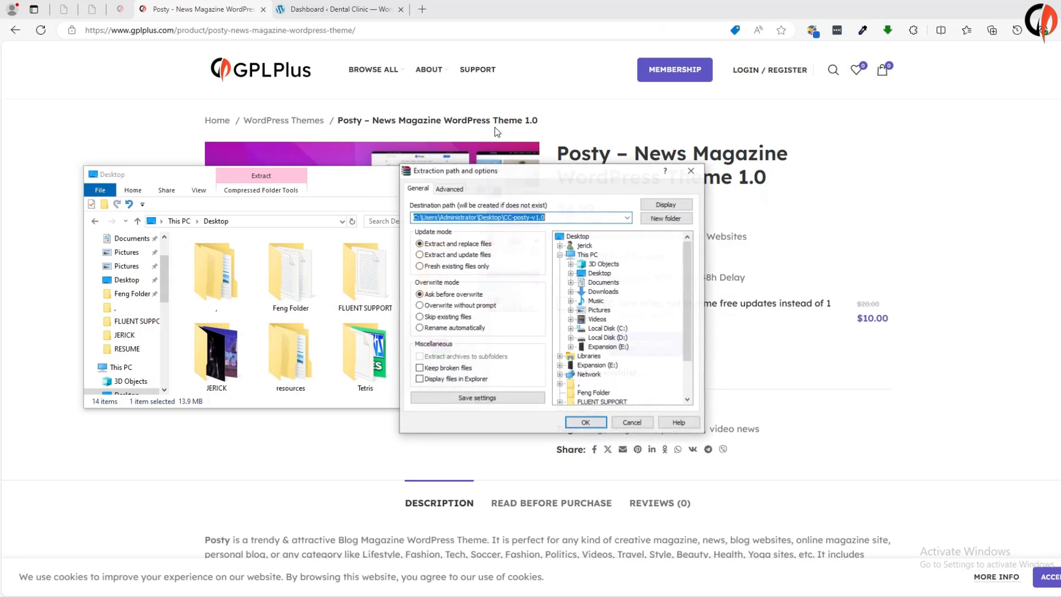
pyautogui.click(591, 424)
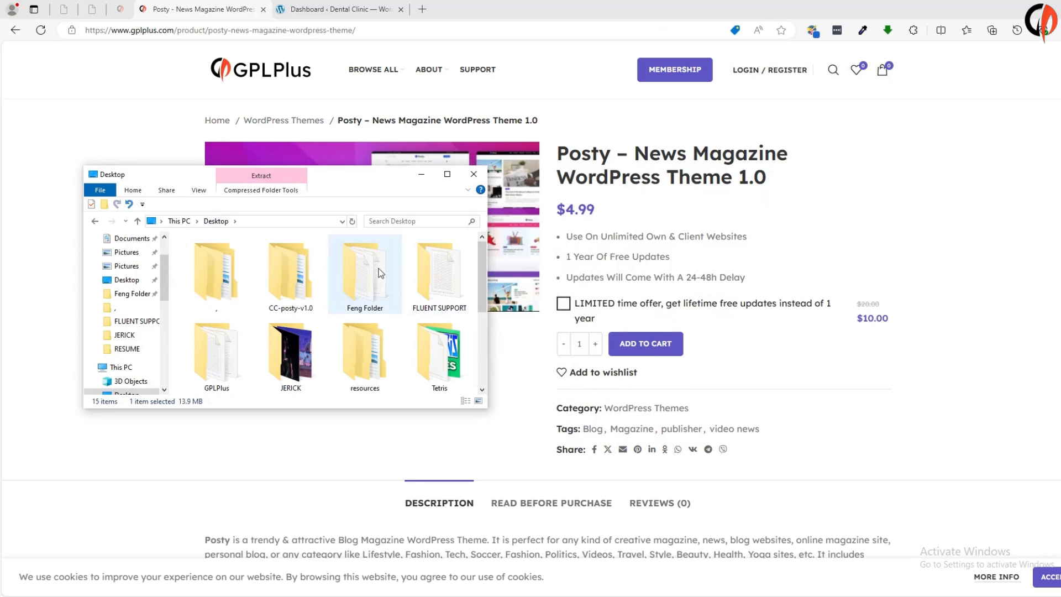
# - Look inside the Theme subfolder of the extracted CC-posty-v1.0 folder for the installable theme archive
pyautogui.click(303, 266)
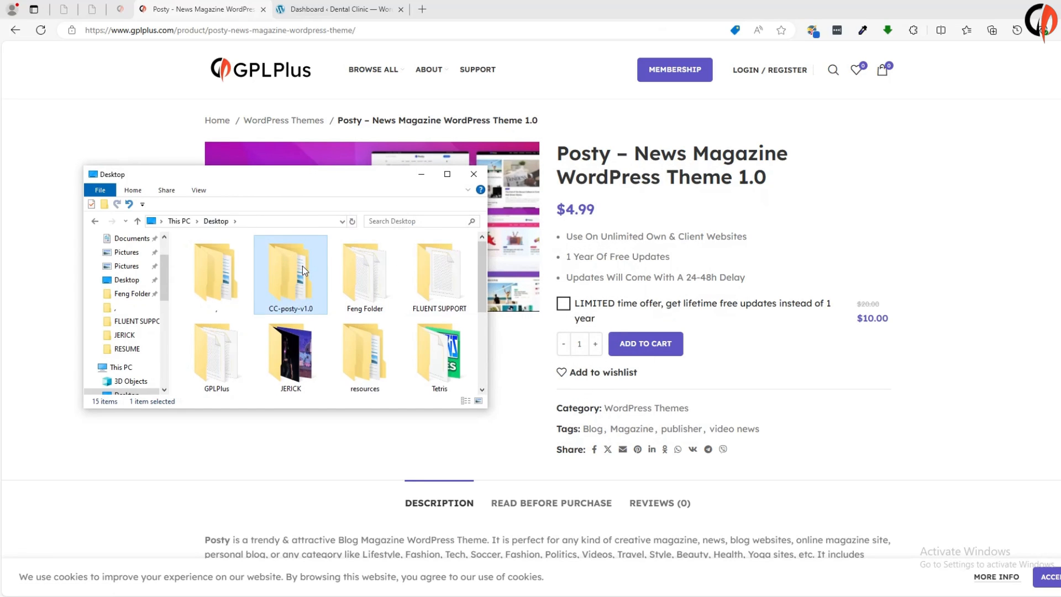
pyautogui.doubleClick(303, 267)
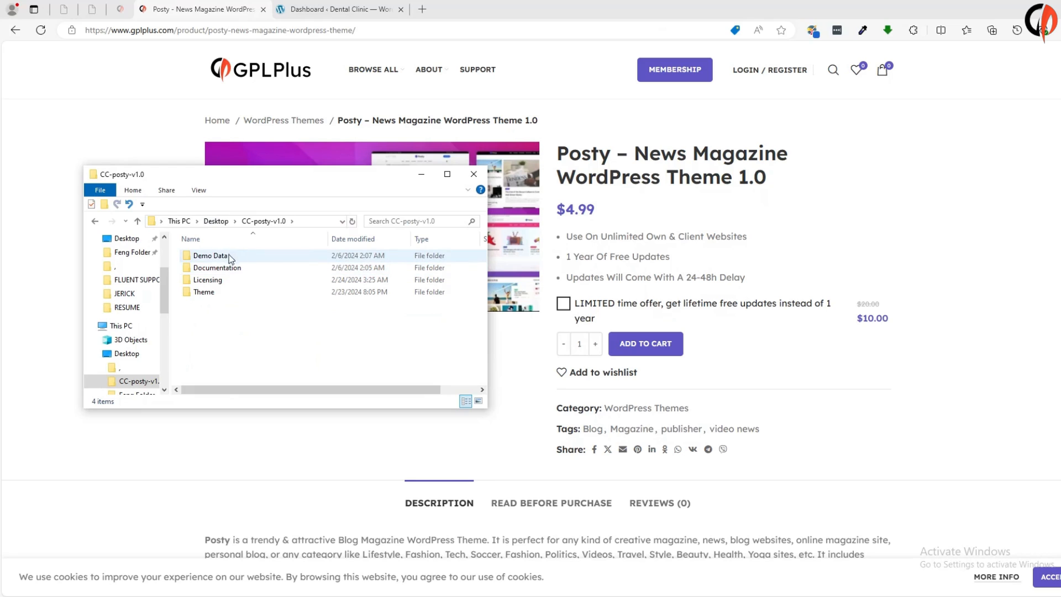
pyautogui.doubleClick(214, 293)
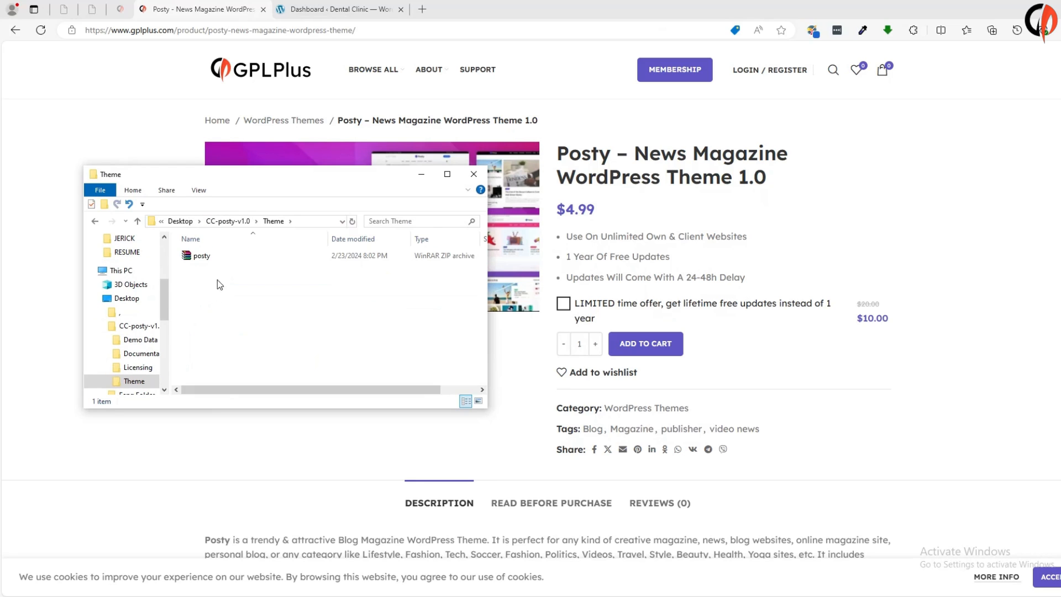
# - Switch to the Dental Clinic WordPress dashboard and open the upload form for adding a new theme
pyautogui.click(339, 10)
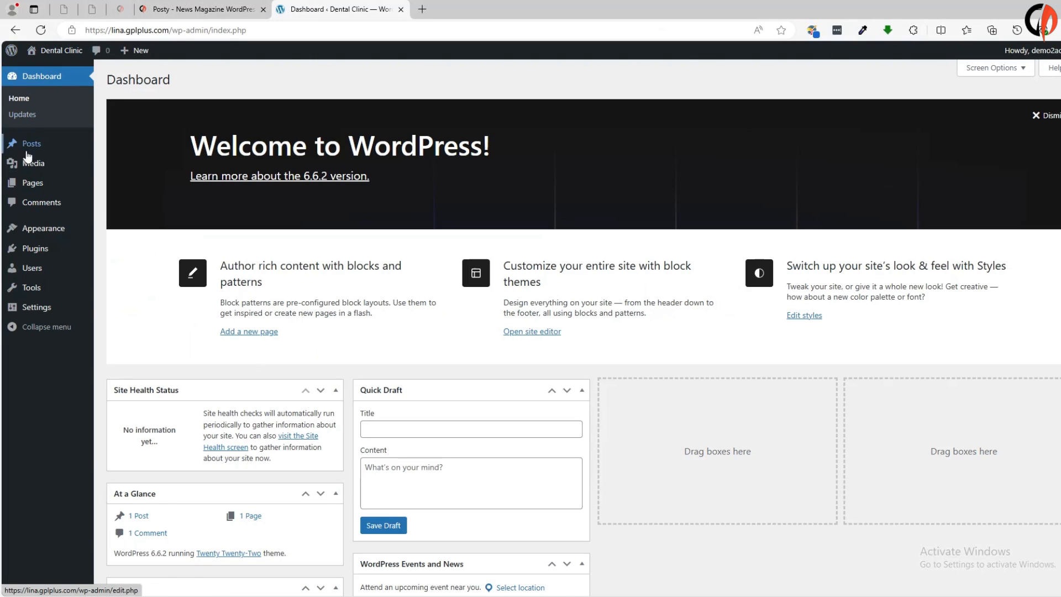
pyautogui.moveTo(30, 227)
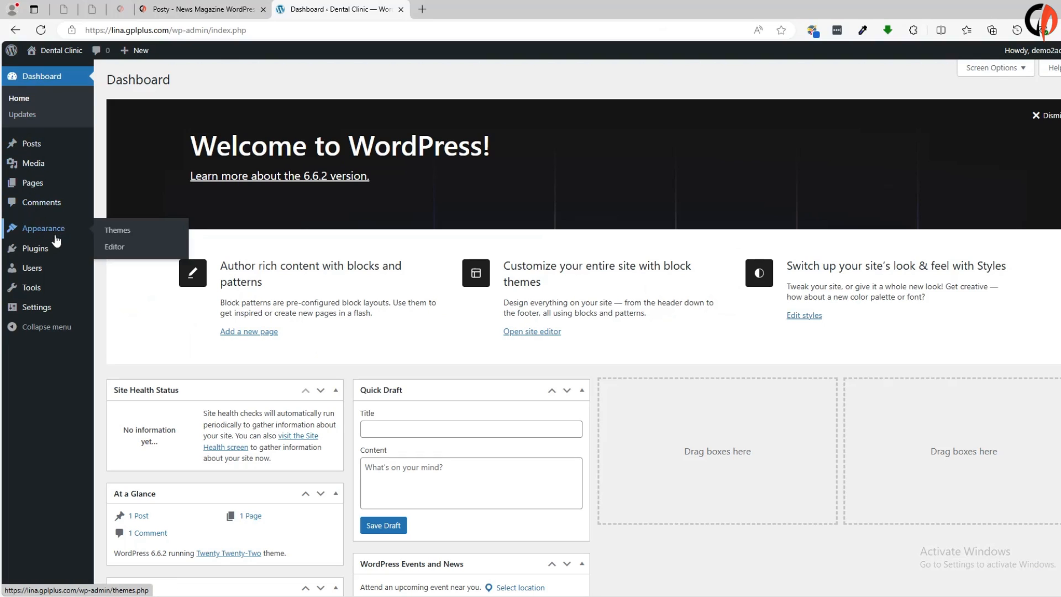
pyautogui.click(116, 232)
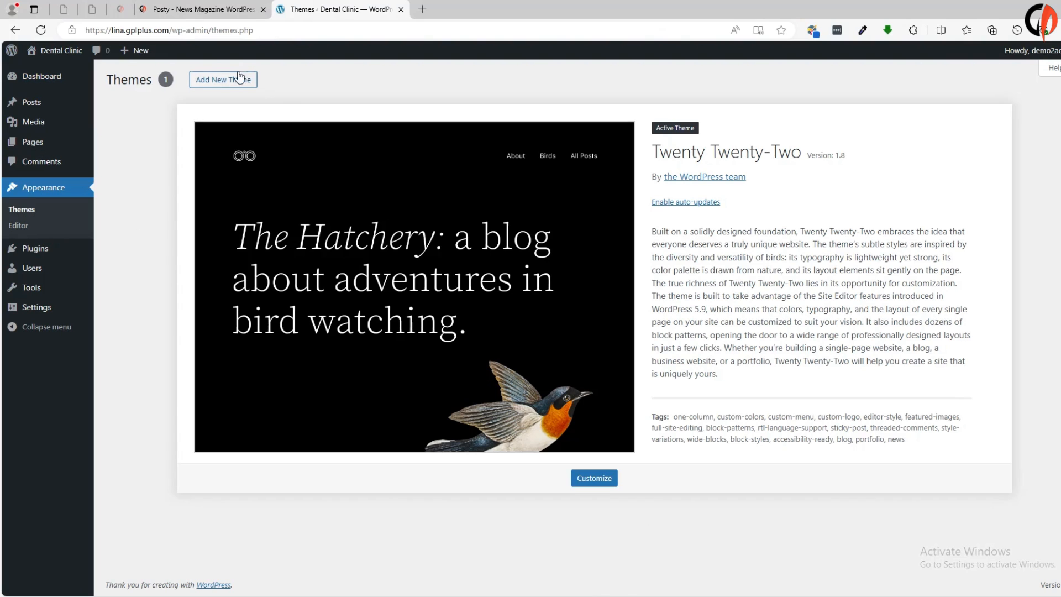
pyautogui.click(246, 81)
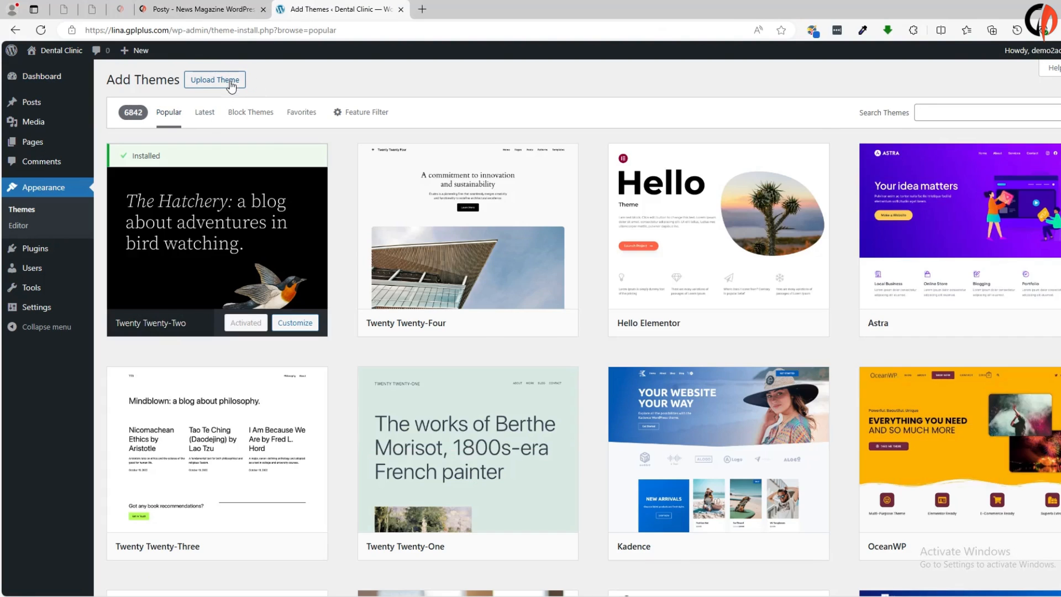
pyautogui.click(221, 79)
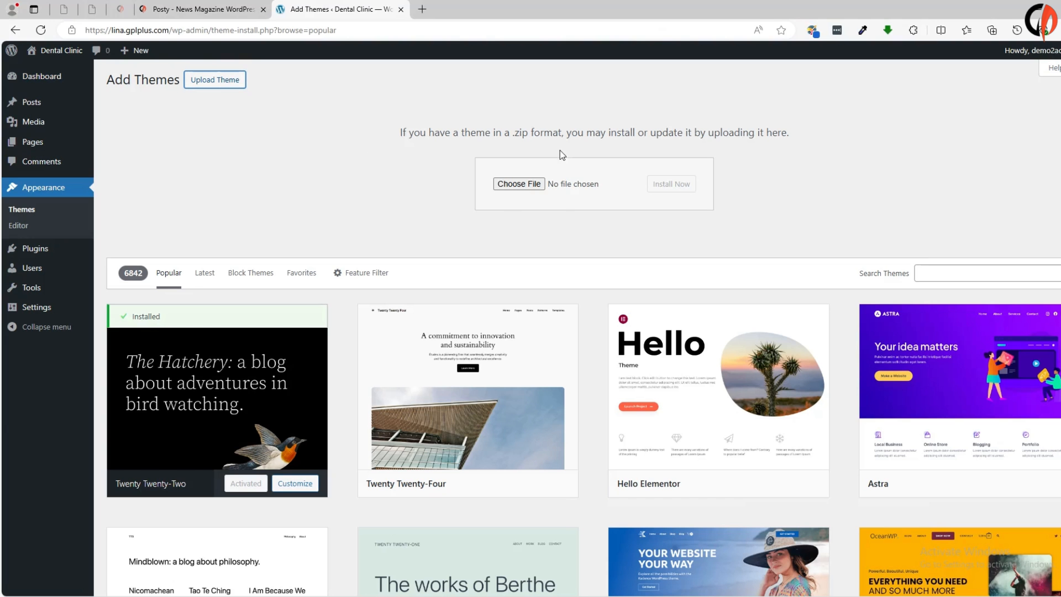
# - Choose posty.zip from the Theme folder inside CC-posty-v1.0 on the Desktop as the theme file to upload
pyautogui.click(519, 185)
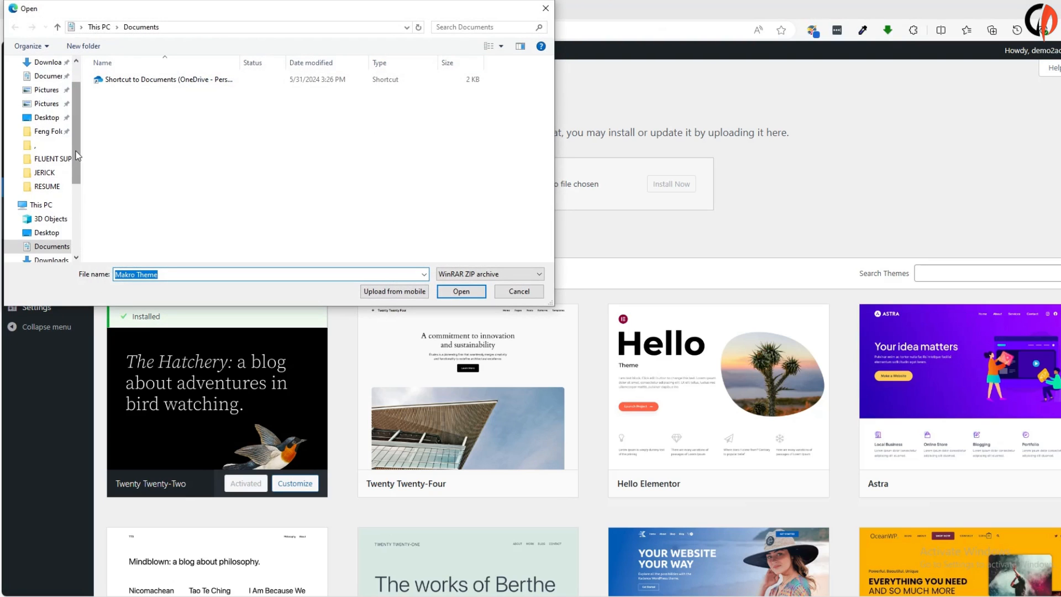
pyautogui.scroll(1, 78, 141)
pyautogui.click(32, 86)
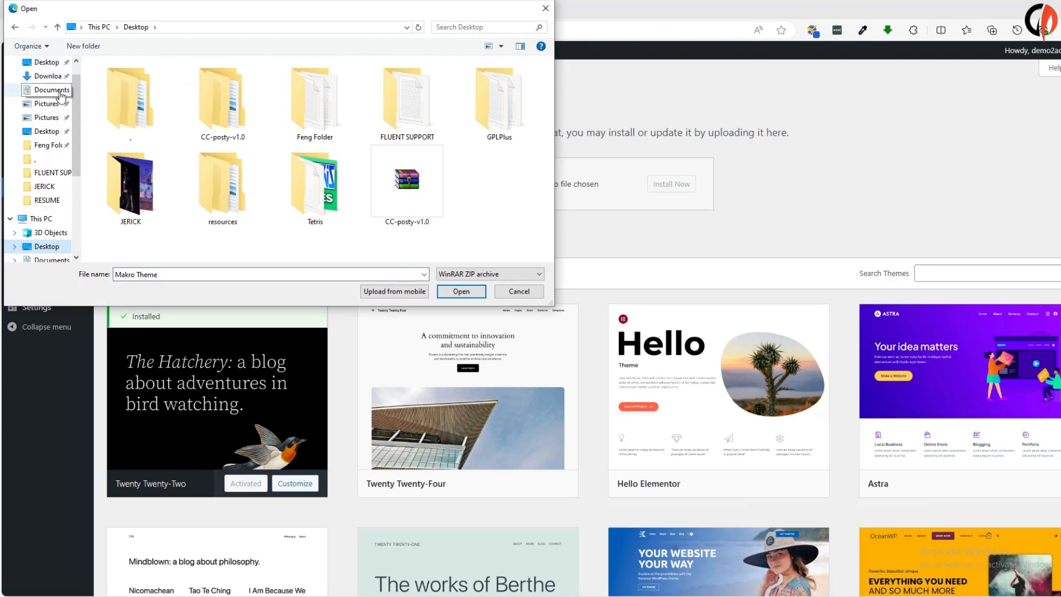
pyautogui.doubleClick(232, 113)
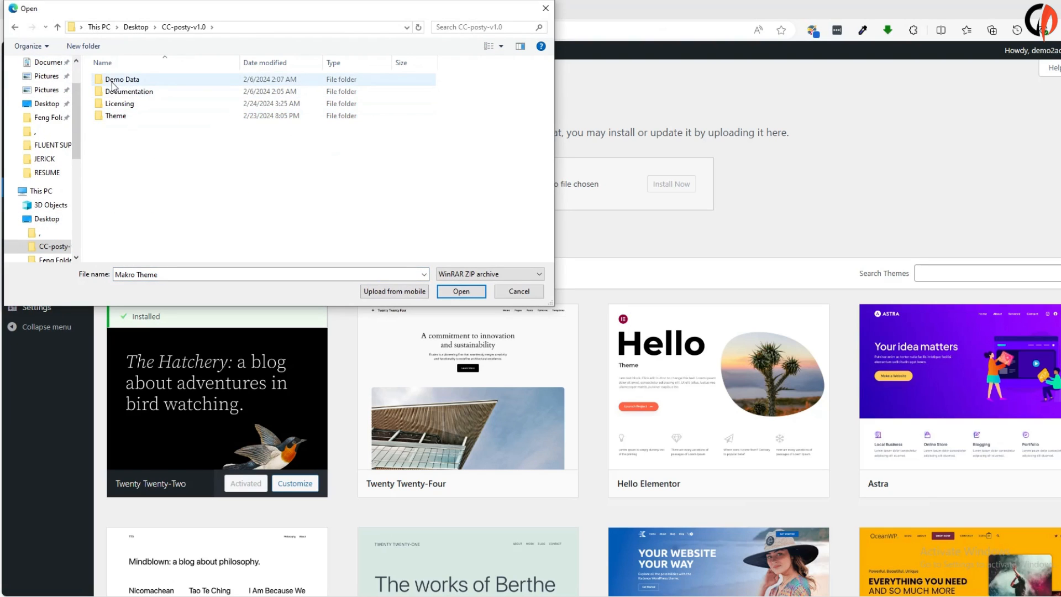
pyautogui.doubleClick(125, 117)
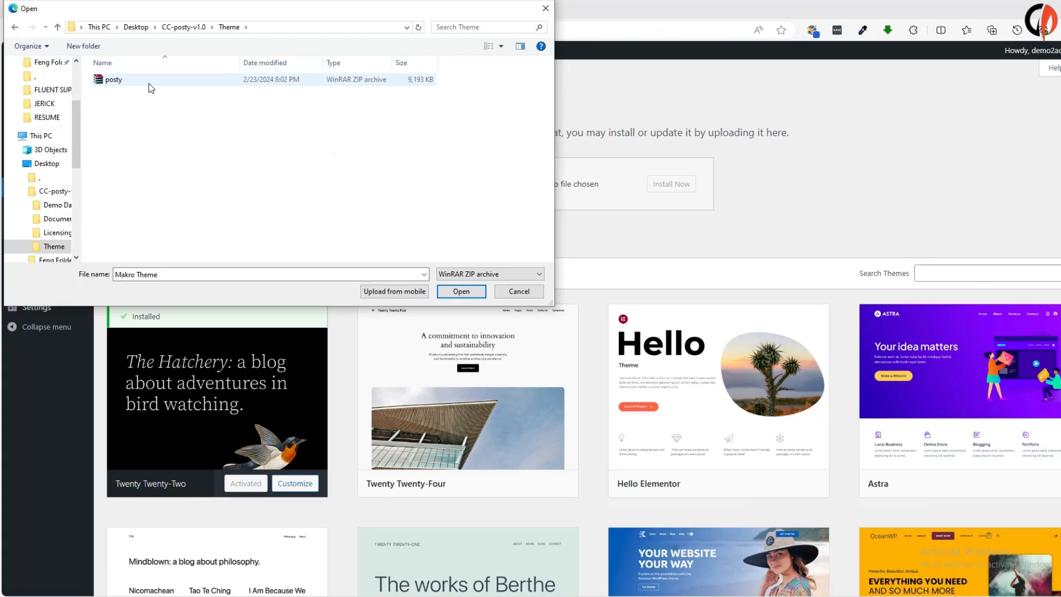
pyautogui.click(134, 82)
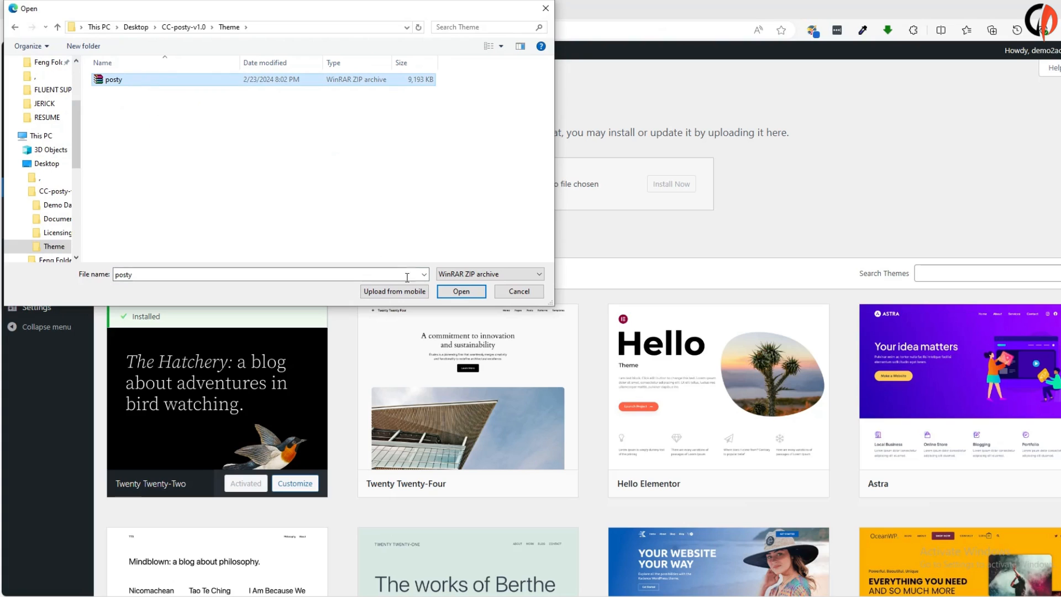
pyautogui.click(459, 292)
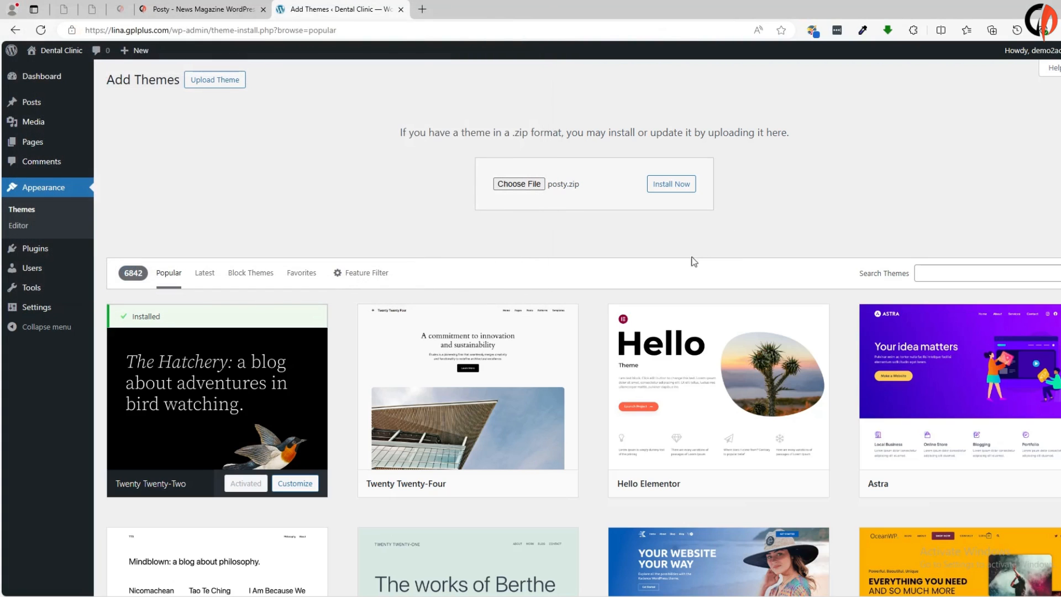
# - Install the theme from the chosen posty.zip file and activate it on the site
pyautogui.click(673, 186)
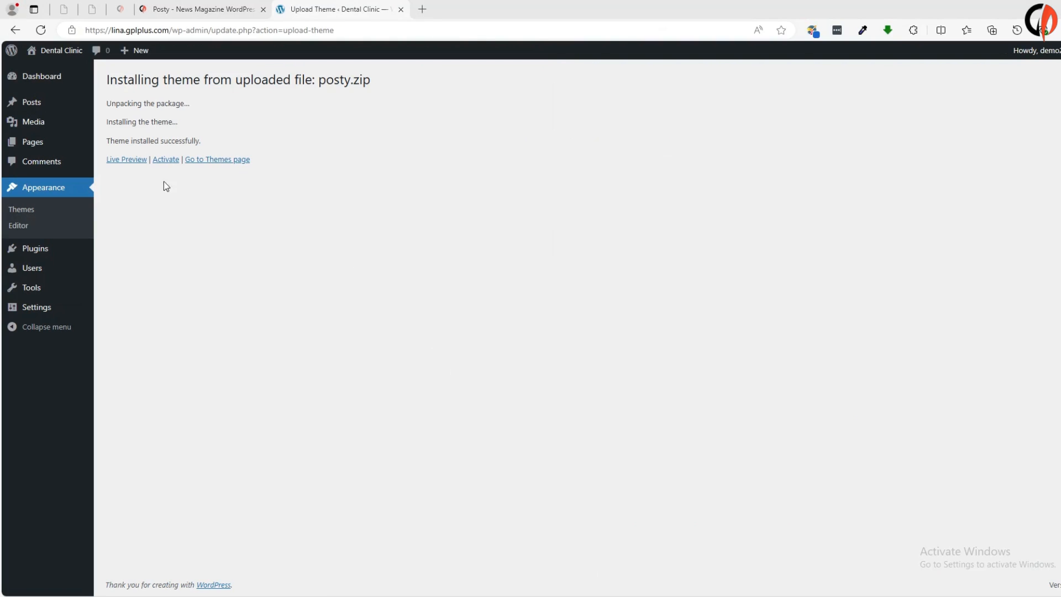
pyautogui.click(171, 162)
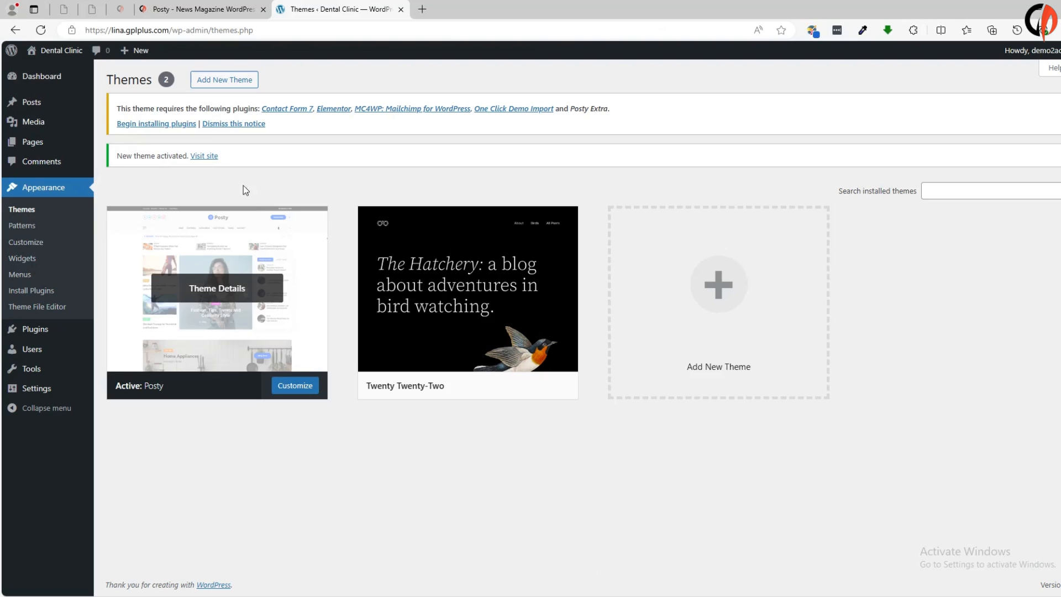
# - Bulk-install all the plugins required by the Posty theme: Contact Form 7, Elementor, MC4WP, One Click Demo Import and Posty Extra
pyautogui.click(163, 124)
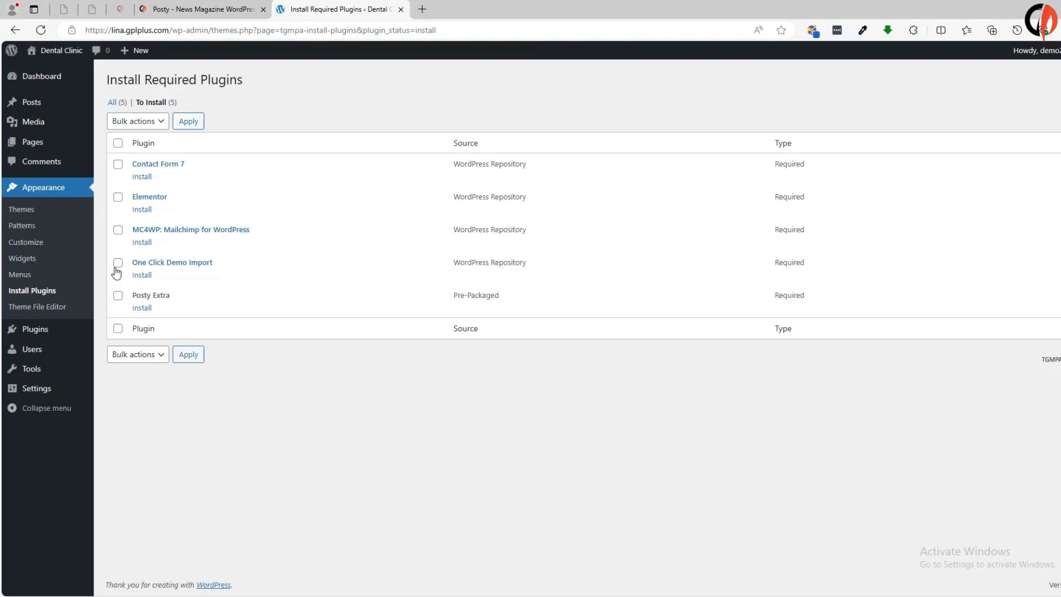
pyautogui.click(118, 328)
pyautogui.click(131, 122)
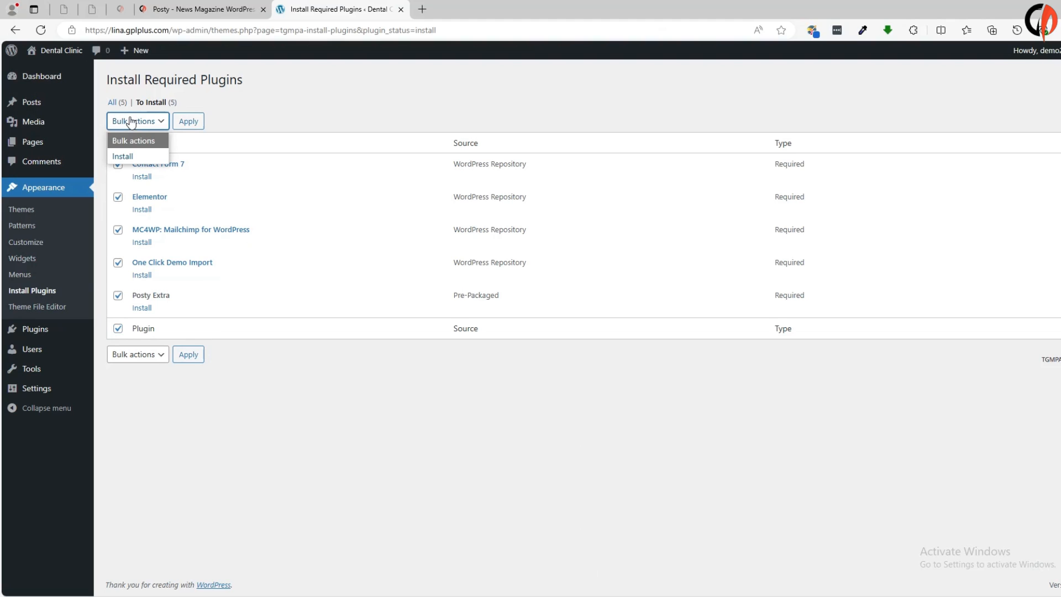
pyautogui.click(147, 159)
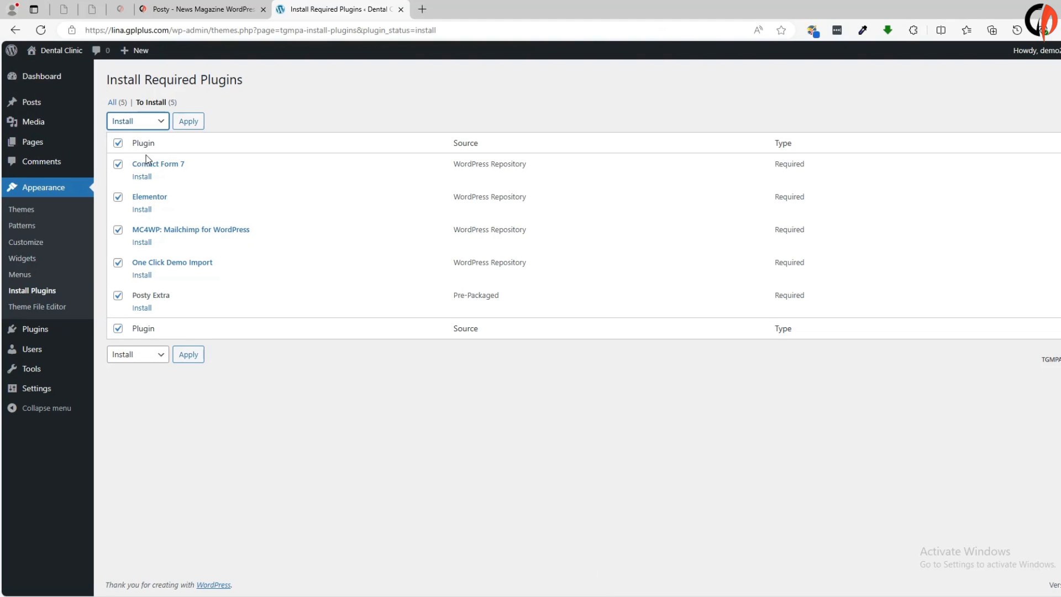
pyautogui.click(191, 127)
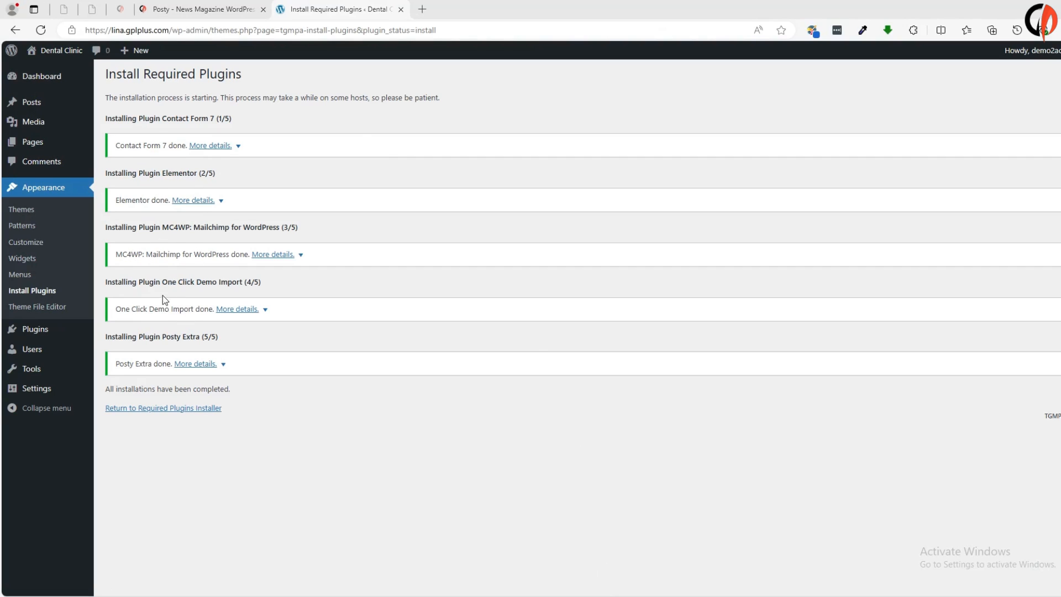
# - Return to the required plugins list and bulk-activate all five installed plugins
pyautogui.click(158, 409)
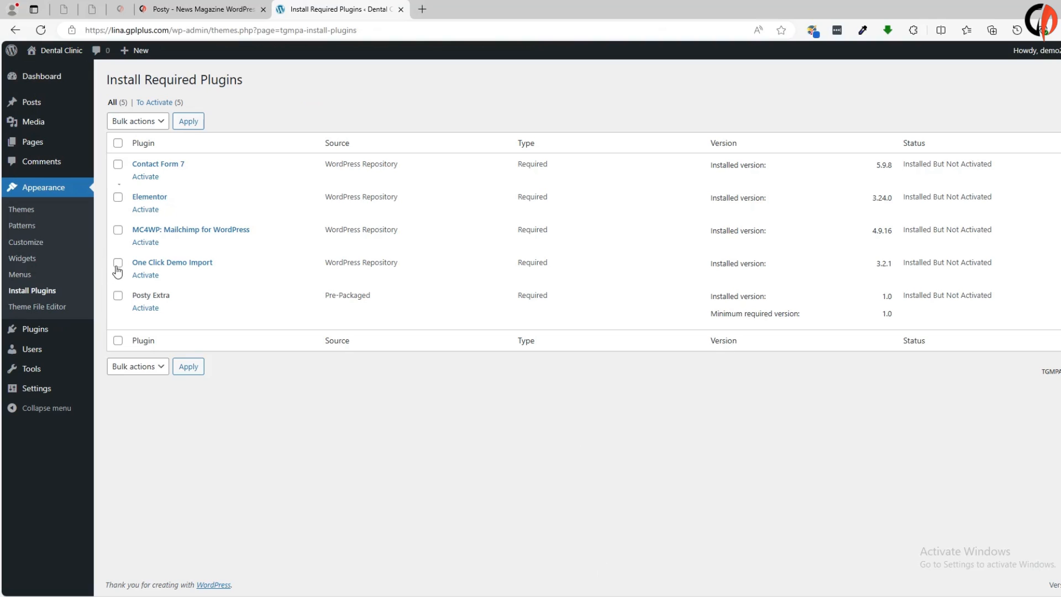
pyautogui.click(118, 342)
pyautogui.click(154, 123)
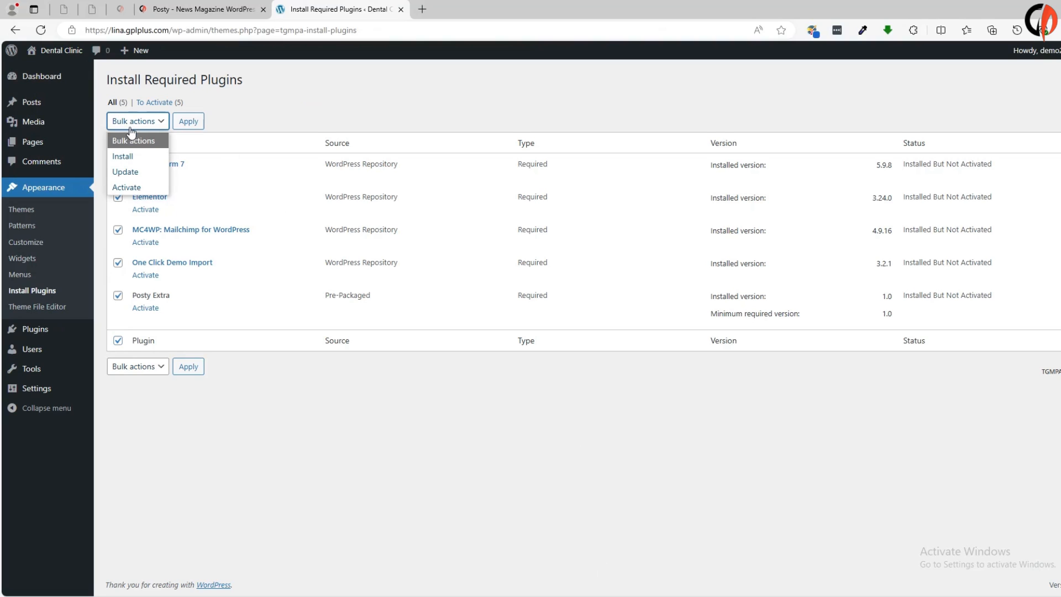
pyautogui.click(126, 188)
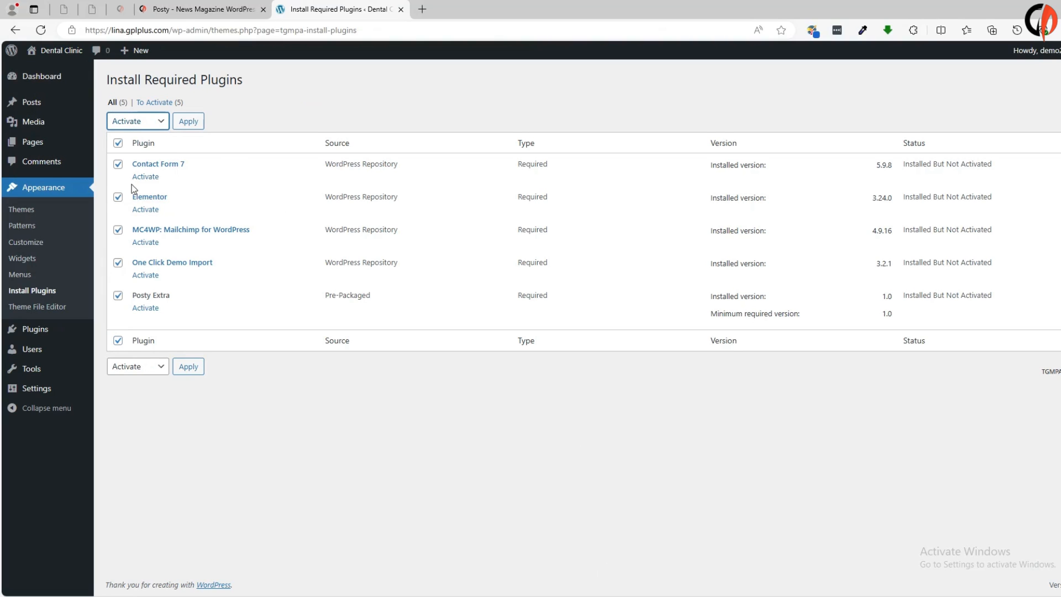
pyautogui.click(188, 123)
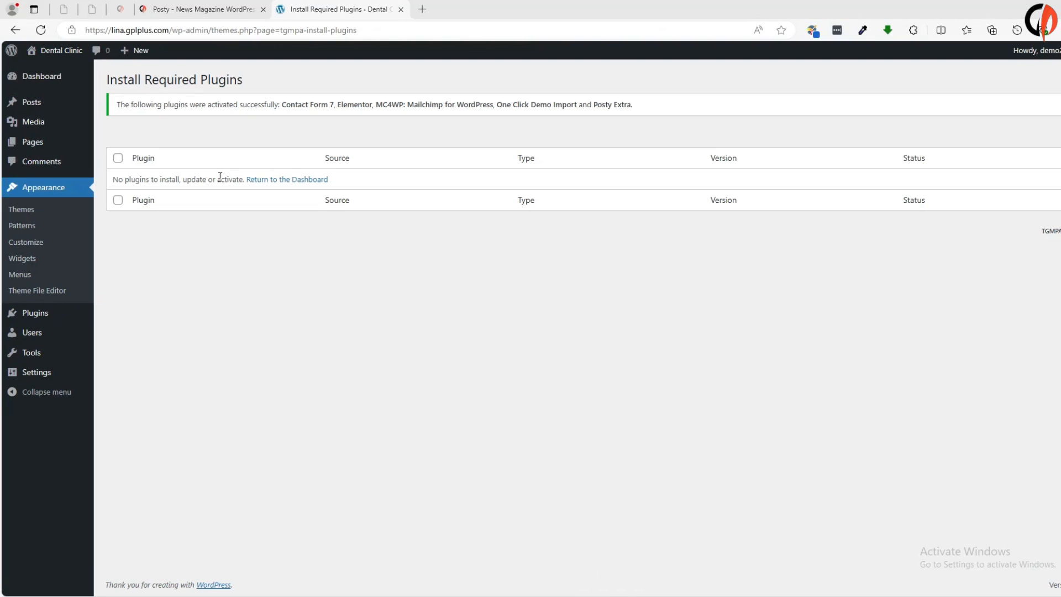
# - Open the One Click Demo Import page for the active Posty theme
pyautogui.click(55, 88)
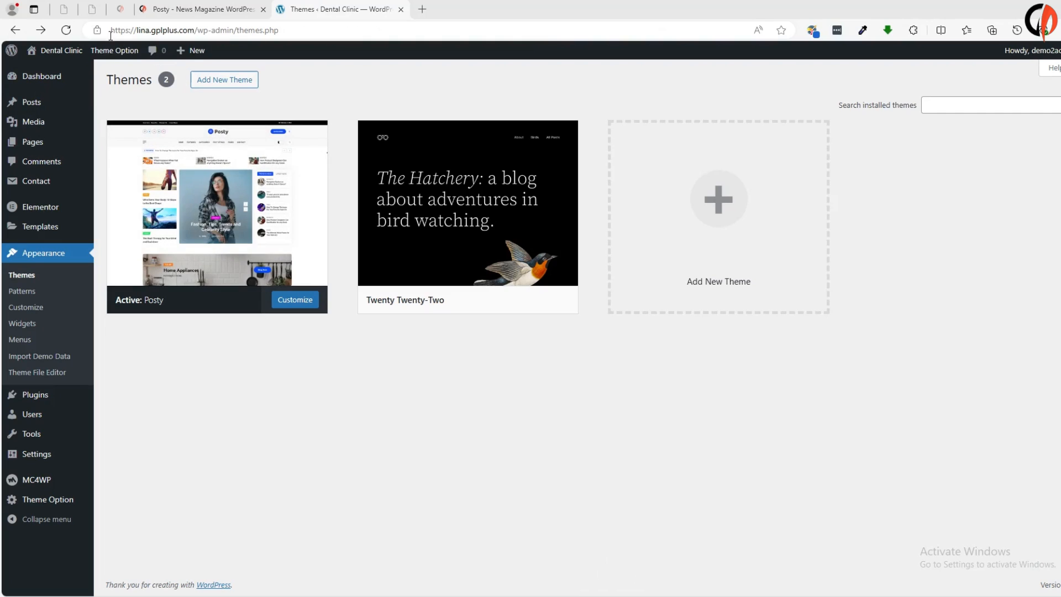
pyautogui.moveTo(47, 85)
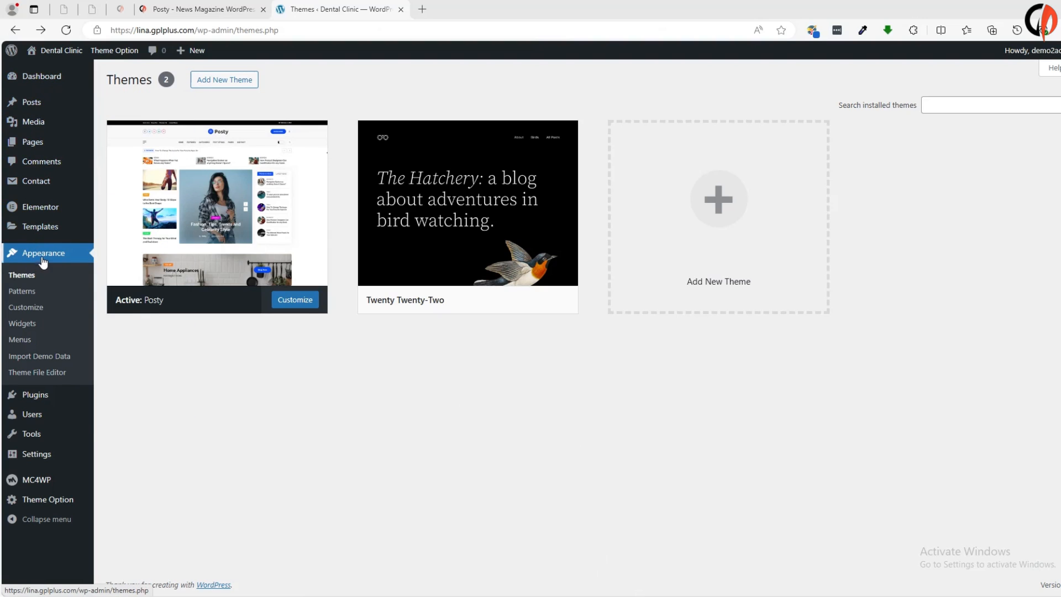
pyautogui.click(39, 356)
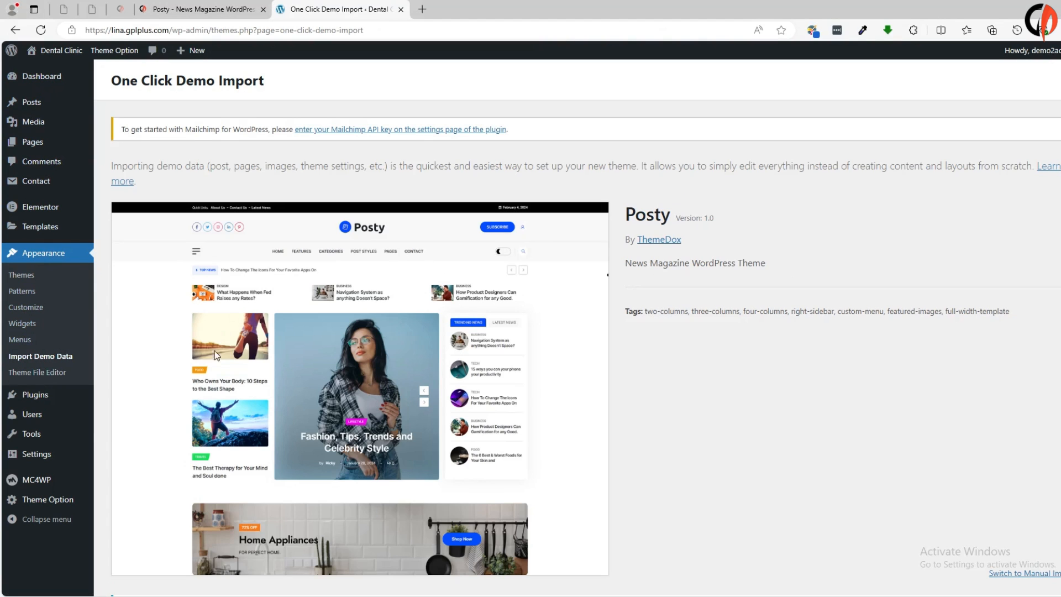
# - Import the Posty Main Demo data, including the recommended WPForms, All in One SEO and MonsterInsights plugins
pyautogui.scroll(-2, 267, 415)
pyautogui.scroll(-1, 267, 417)
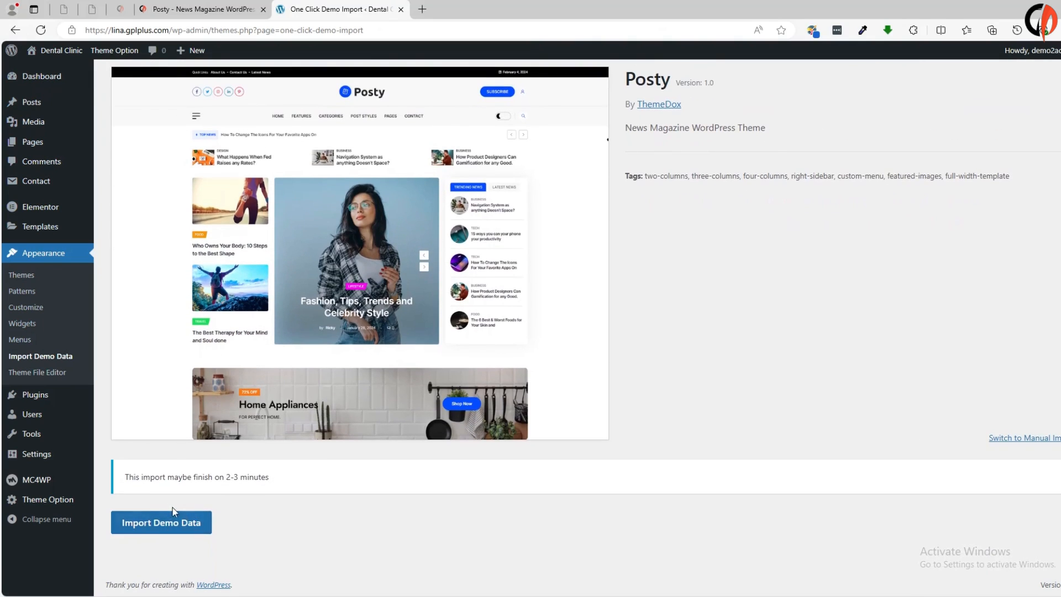
pyautogui.click(165, 534)
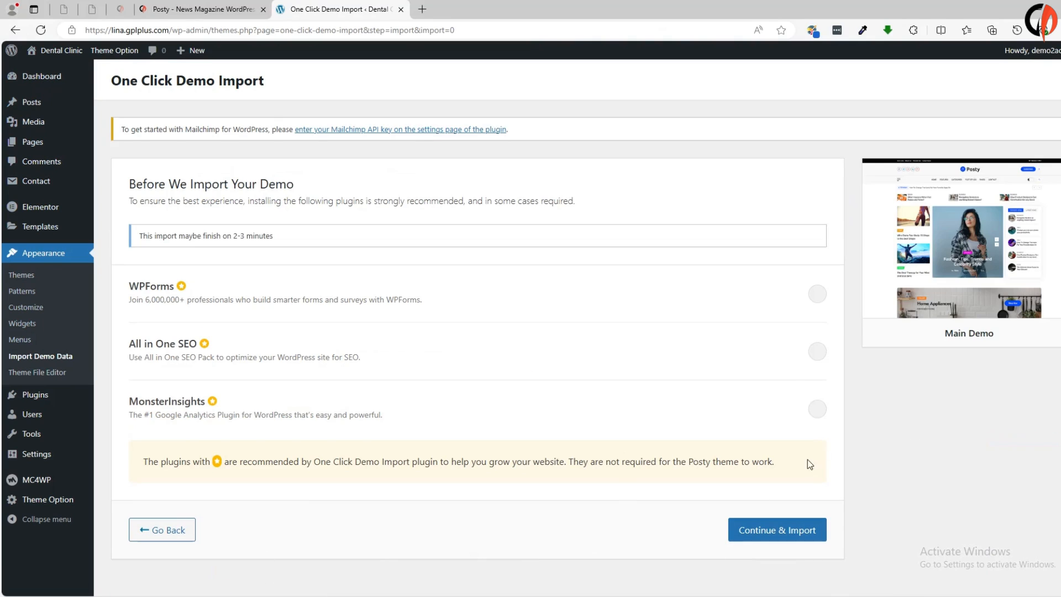
pyautogui.click(817, 298)
pyautogui.click(755, 529)
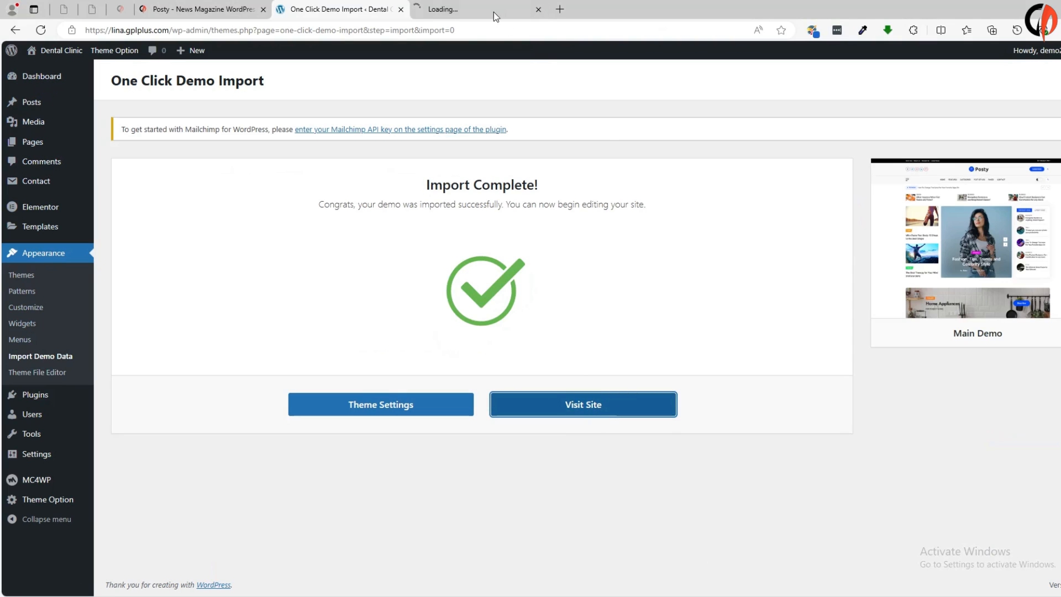
# - View the live Dental Clinic site and examine its blog page from the header through the imported posts to the footer
pyautogui.click(492, 6)
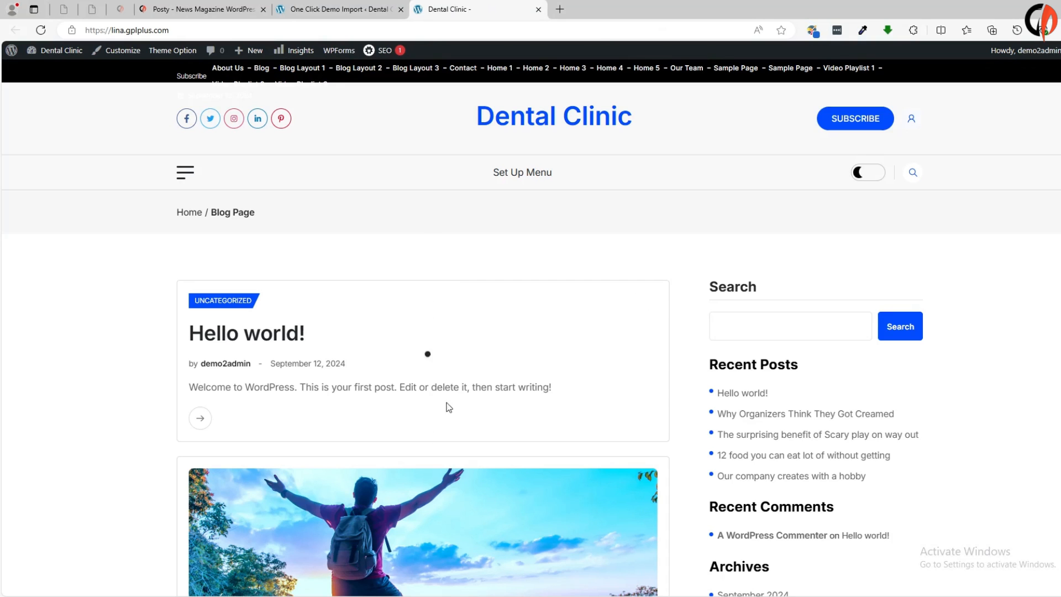
pyautogui.scroll(-12, 615, 317)
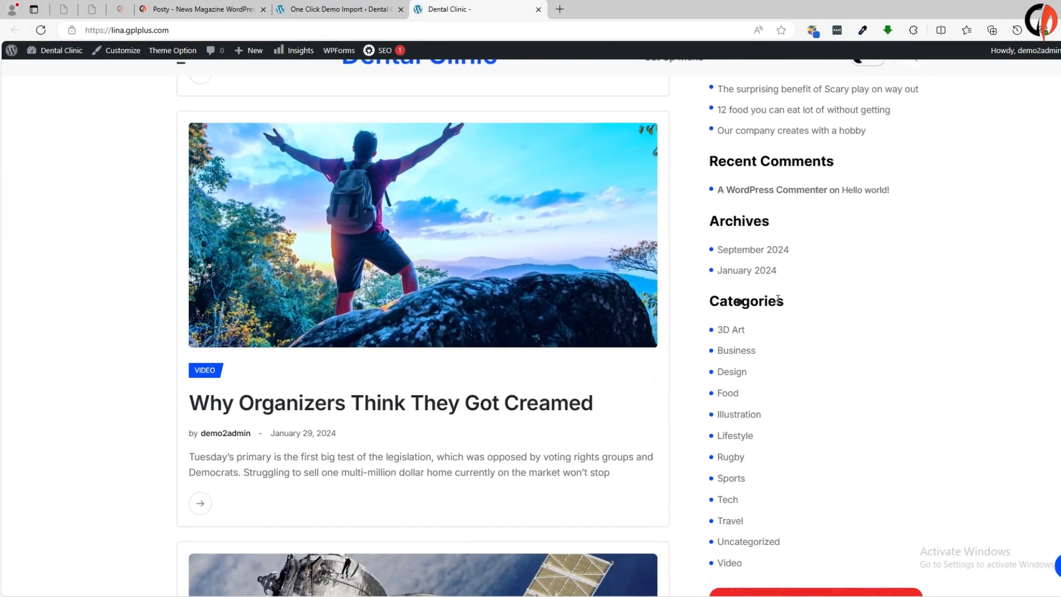
pyautogui.scroll(-14, 593, 312)
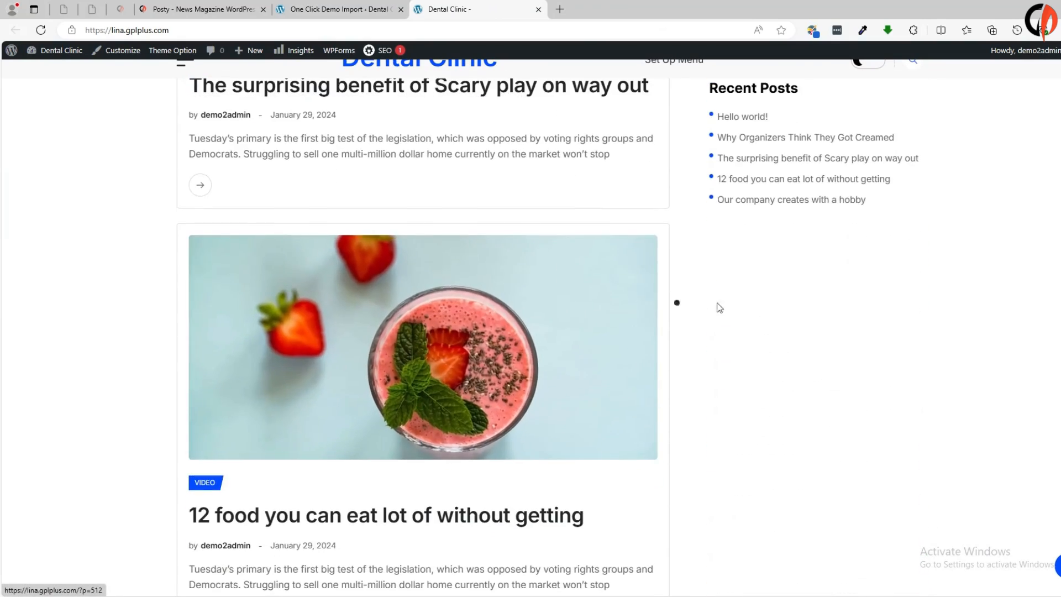
pyautogui.scroll(-14, 675, 309)
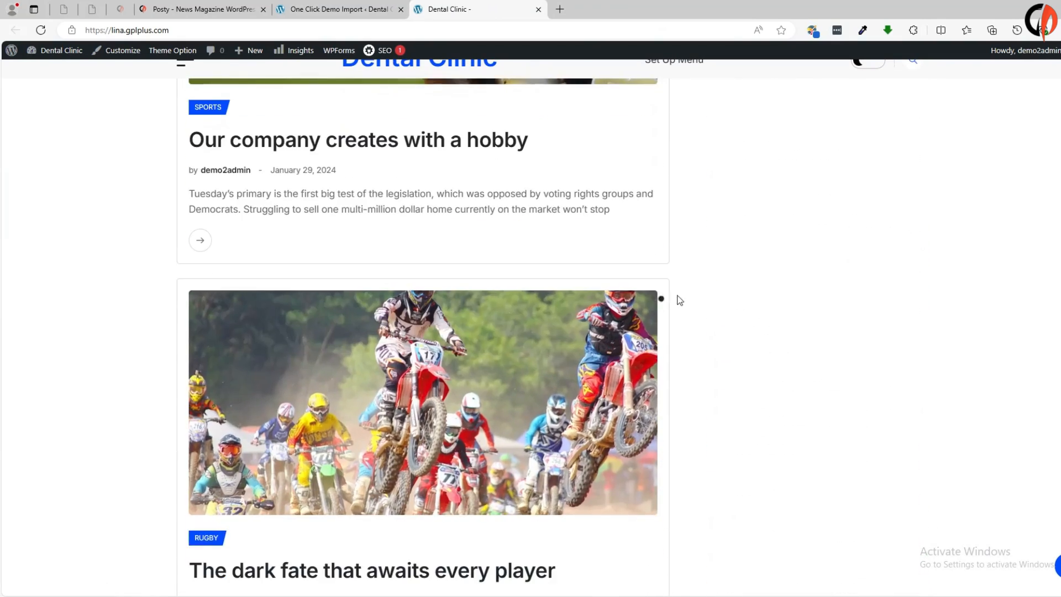
pyautogui.scroll(-13, 748, 297)
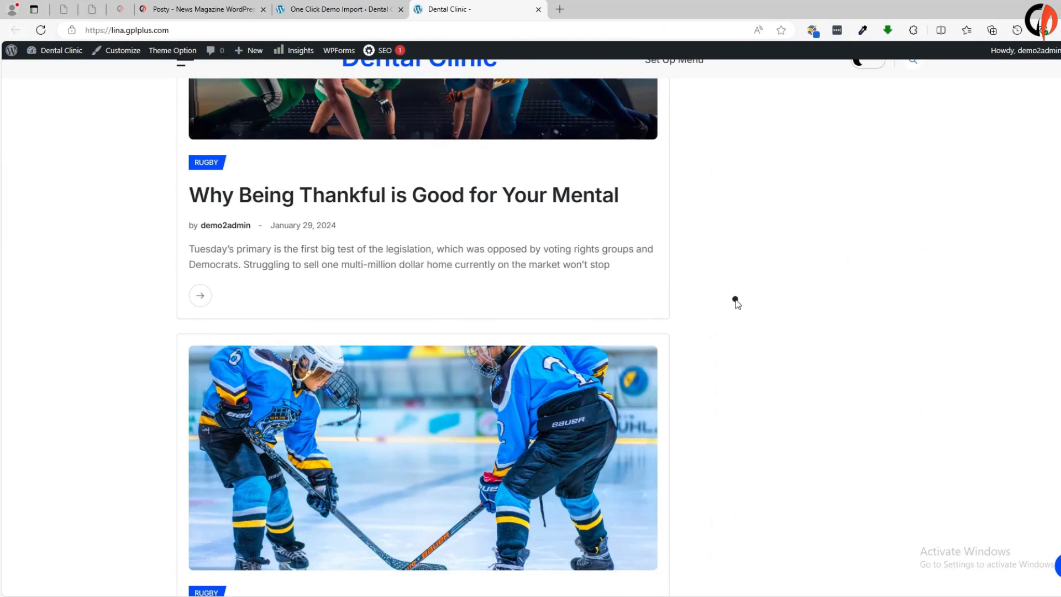
pyautogui.scroll(-12, 763, 308)
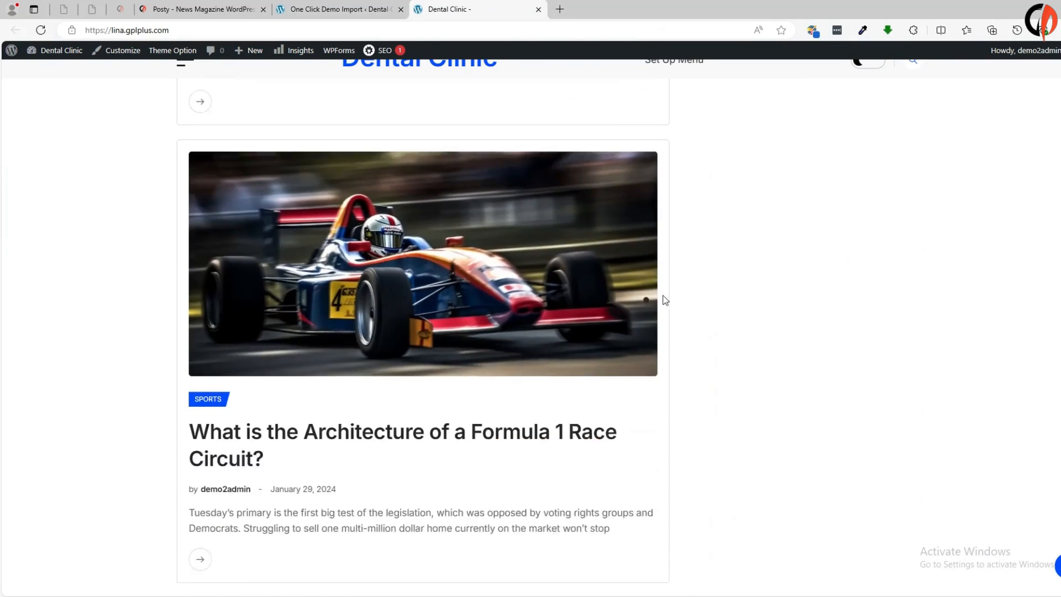
pyautogui.scroll(-9, 713, 287)
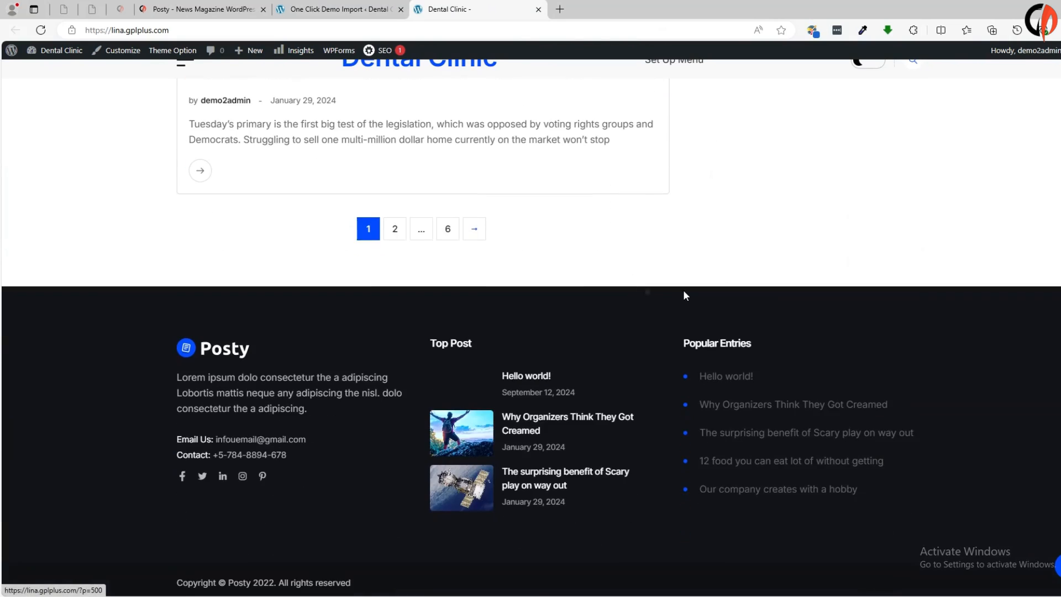
pyautogui.scroll(6, 446, 344)
pyautogui.scroll(20, 582, 312)
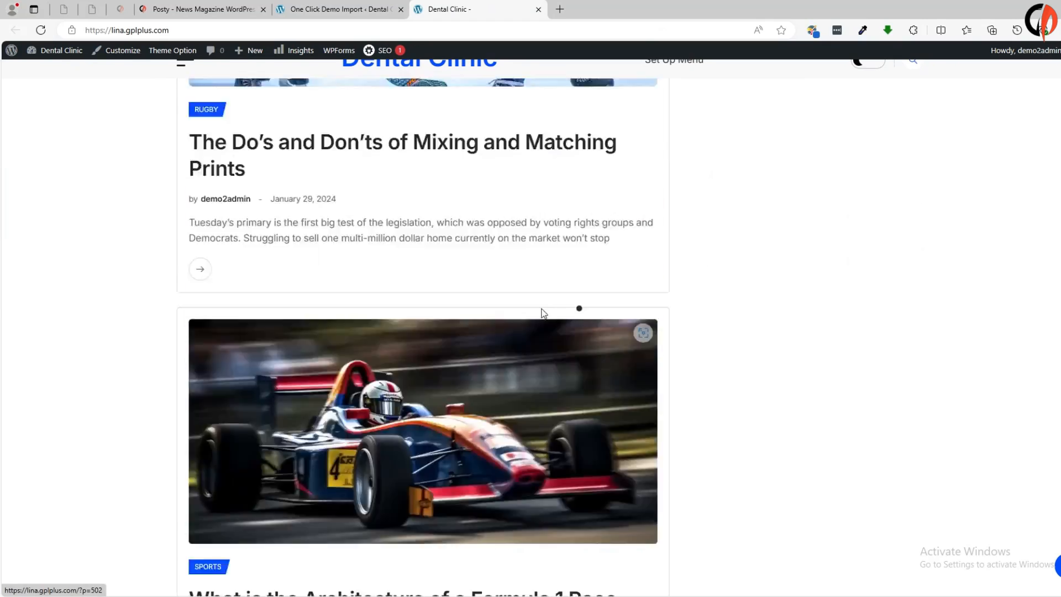
pyautogui.scroll(20, 595, 294)
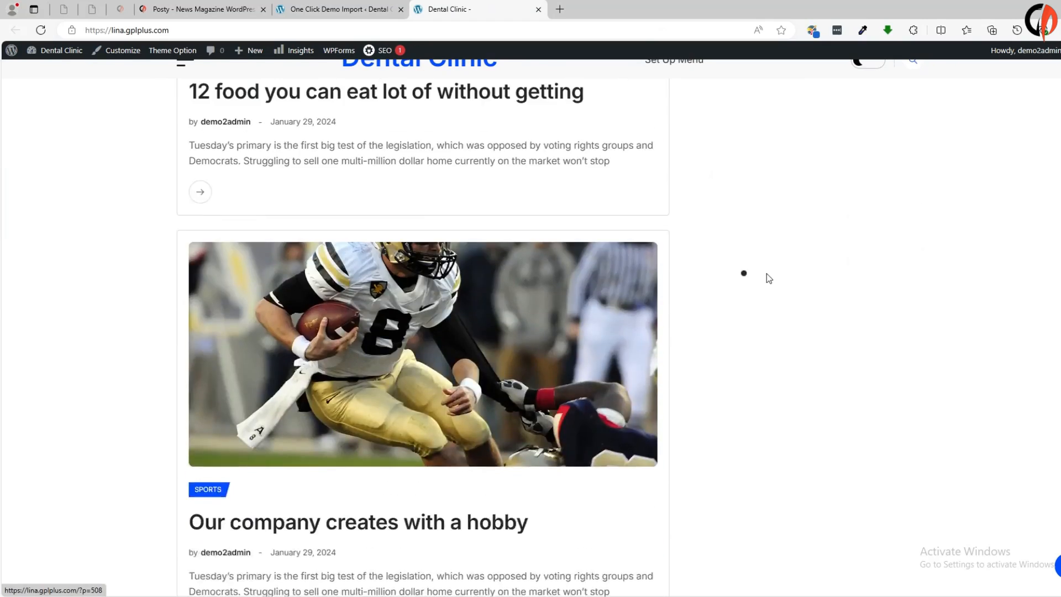
pyautogui.scroll(15, 763, 269)
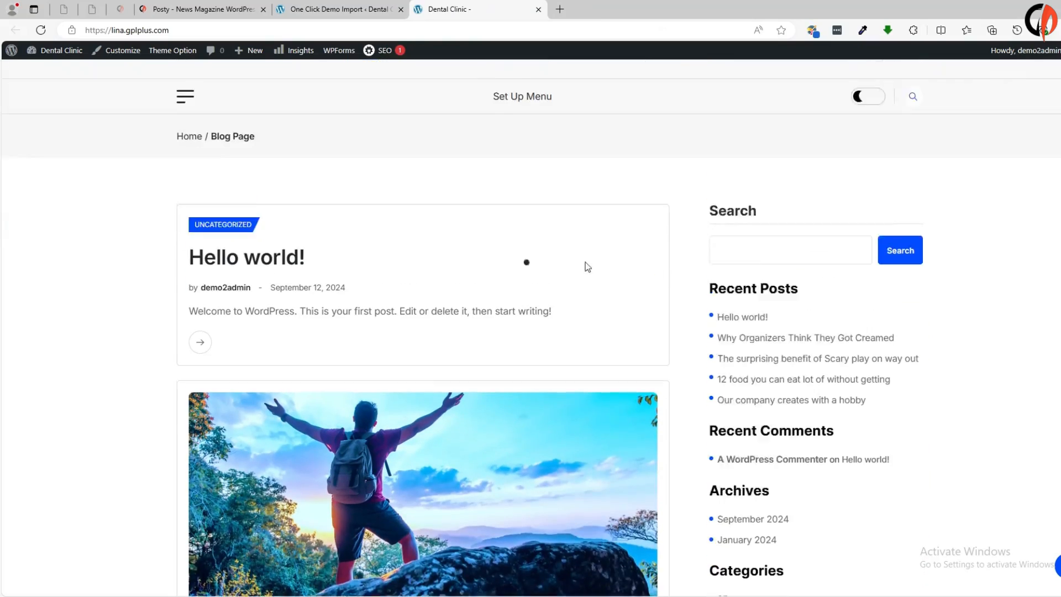